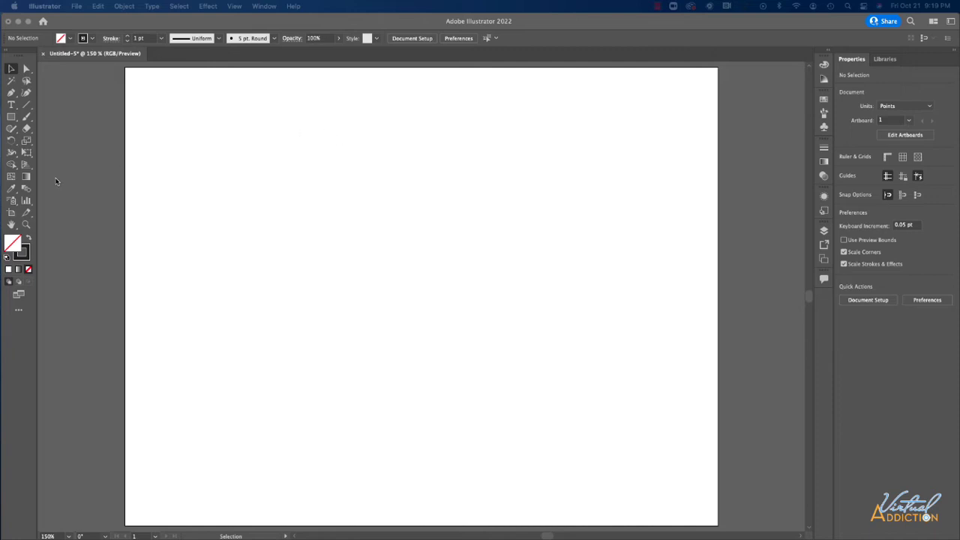
Detach the Shaper and Pencil tool group as a floating toolbar and place it over the artboard's upper-left corner.
left_click(30, 132)
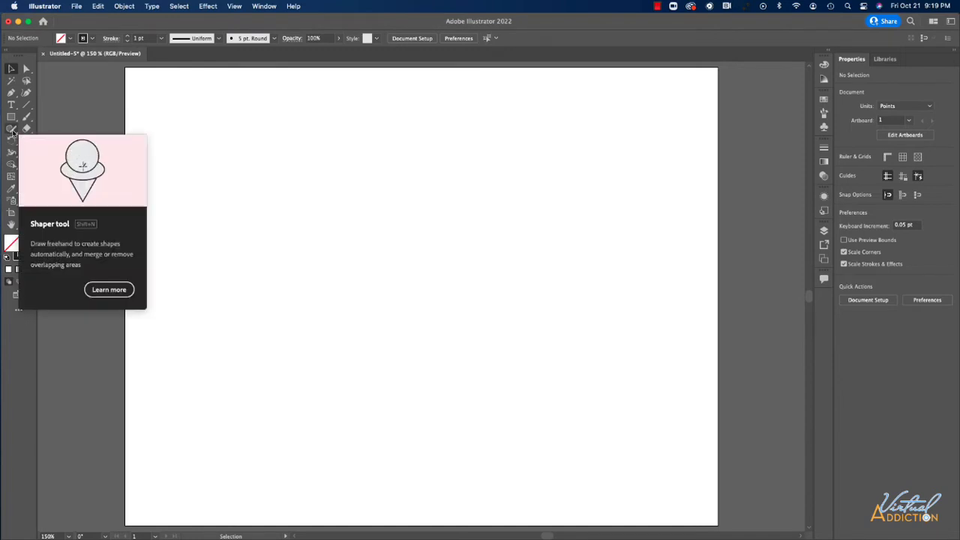
left_click(12, 132)
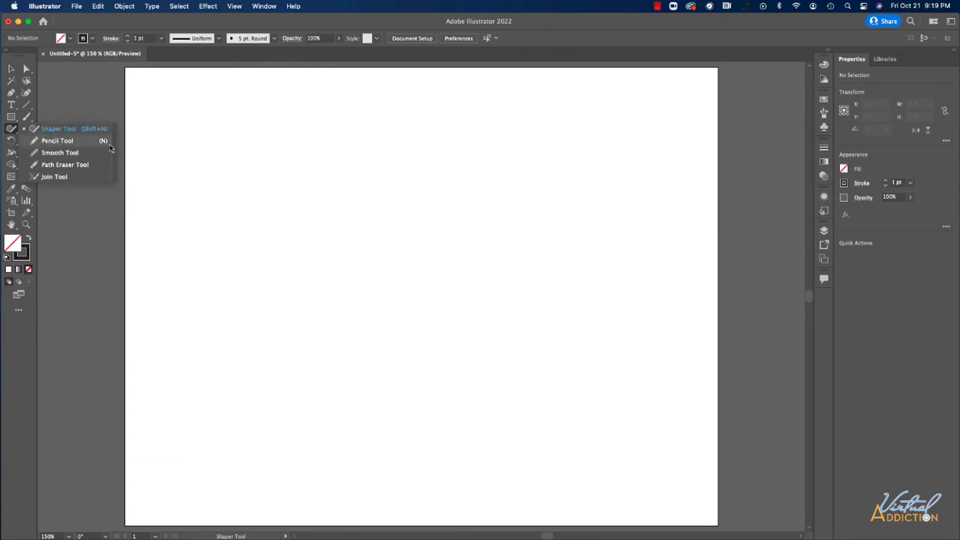
left_click(114, 148)
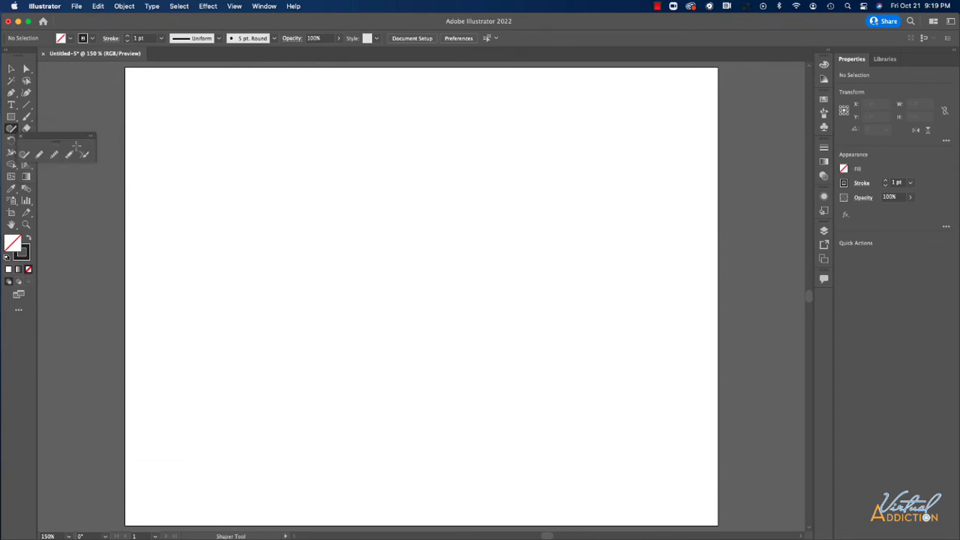
left_click_drag(69, 140, 187, 73)
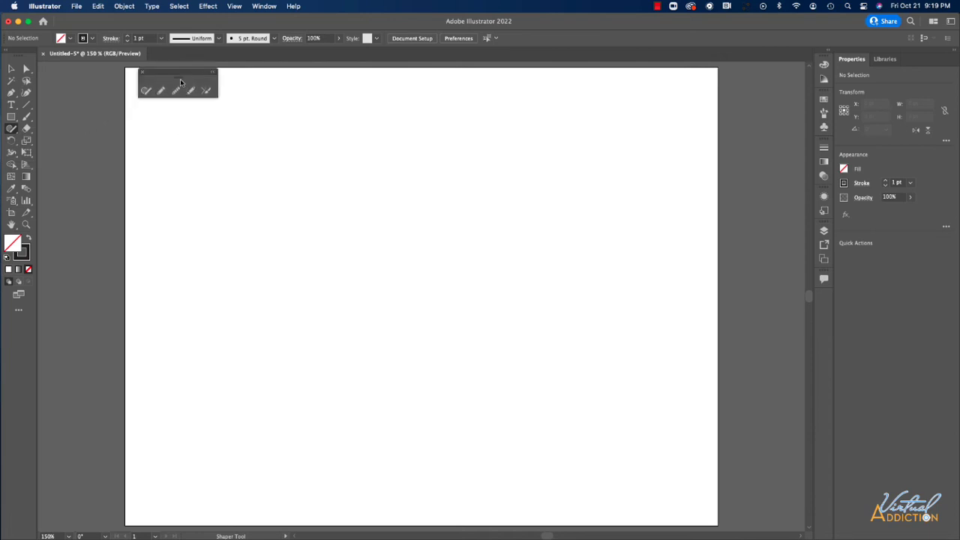
Draw two wavy open paths with the Pencil tool, one about 379 pt wide near the artboard's top and one about 284 pt wide beneath it.
left_click(162, 90)
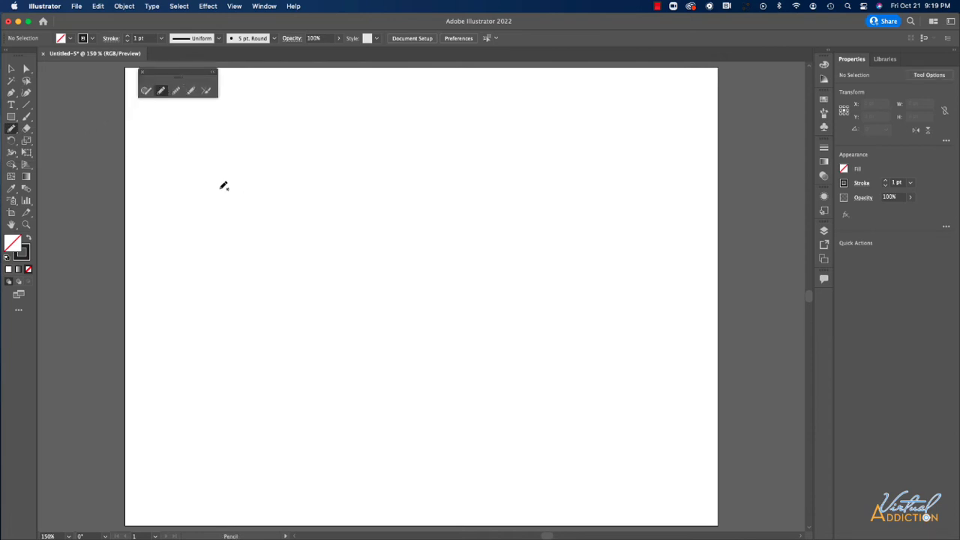
mouse_move(159, 148)
left_mouse_down()
mouse_move(163, 177)
mouse_move(213, 186)
mouse_move(261, 162)
mouse_move(273, 201)
mouse_move(324, 174)
mouse_move(443, 194)
left_mouse_up()
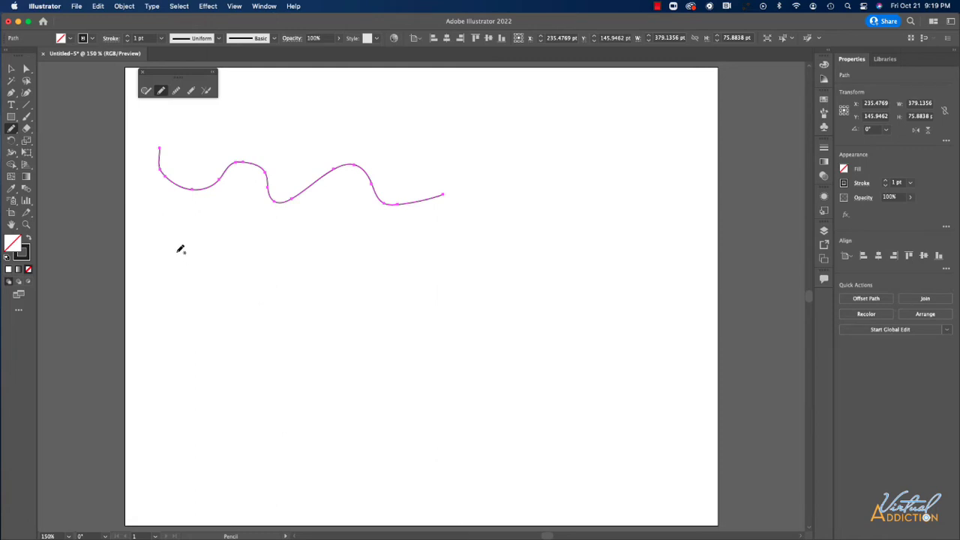
mouse_move(166, 232)
left_mouse_down()
mouse_move(182, 266)
mouse_move(227, 247)
mouse_move(240, 259)
mouse_move(237, 275)
mouse_move(271, 279)
mouse_move(288, 263)
mouse_move(305, 270)
mouse_move(307, 302)
mouse_move(352, 294)
mouse_move(366, 278)
mouse_move(383, 307)
left_mouse_up()
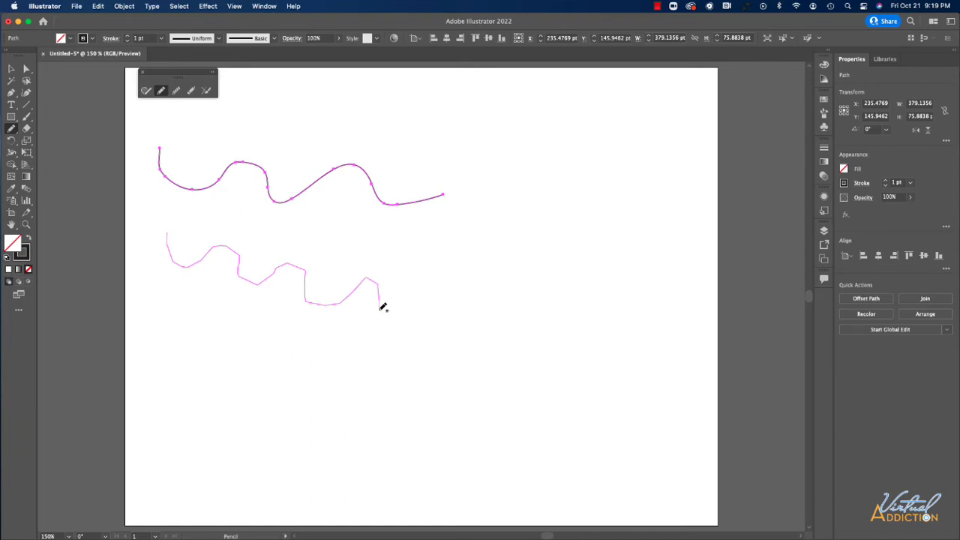
left_click_drag(383, 307, 380, 306)
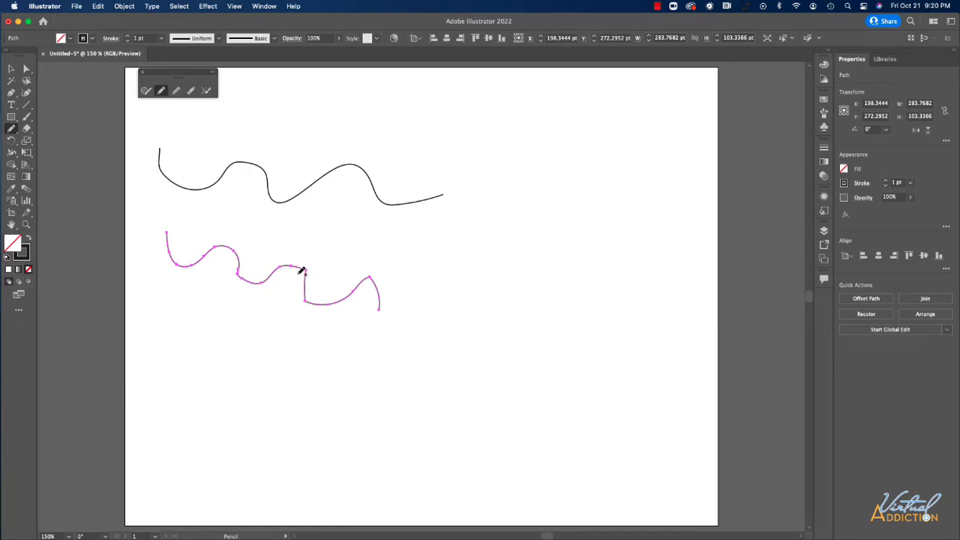
Reshape the lower wavy path by redrawing its right portion with the Pencil tool, extending the path to about 306 pt wide and 117 pt high.
mouse_move(292, 264)
left_mouse_down()
mouse_move(313, 275)
mouse_move(304, 306)
left_mouse_up()
mouse_move(295, 267)
left_mouse_down()
mouse_move(304, 266)
mouse_move(313, 300)
mouse_move(375, 285)
left_mouse_up()
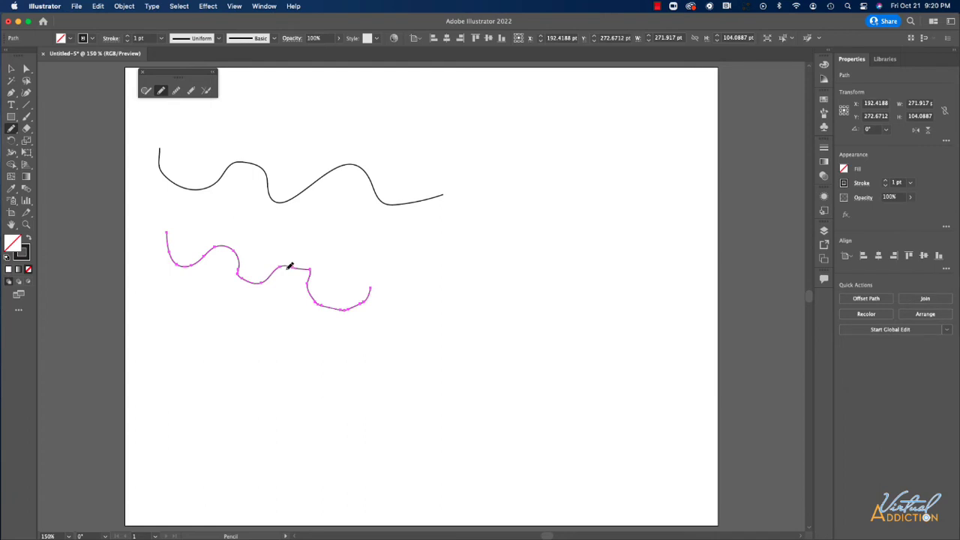
mouse_move(276, 270)
left_mouse_down()
mouse_move(316, 265)
mouse_move(313, 283)
left_mouse_up()
left_click_drag(241, 260, 264, 279)
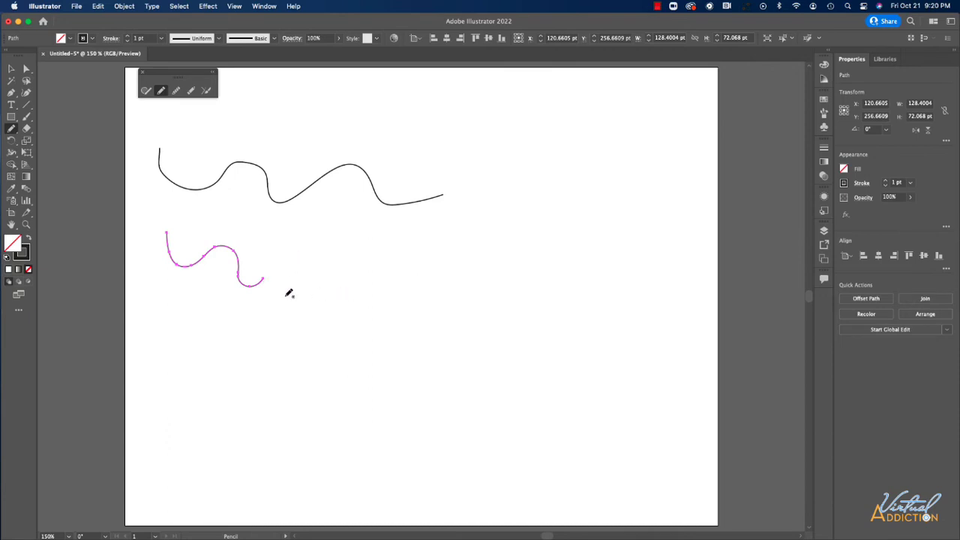
mouse_move(265, 280)
left_mouse_down()
mouse_move(268, 270)
mouse_move(298, 293)
mouse_move(398, 297)
mouse_move(398, 318)
left_mouse_up()
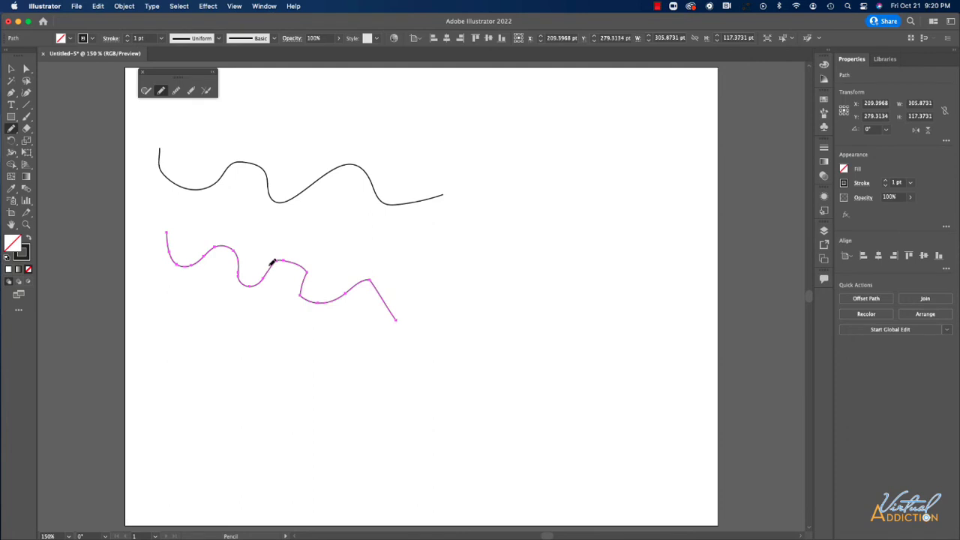
mouse_move(272, 266)
left_mouse_down()
mouse_move(299, 258)
mouse_move(304, 292)
left_mouse_up()
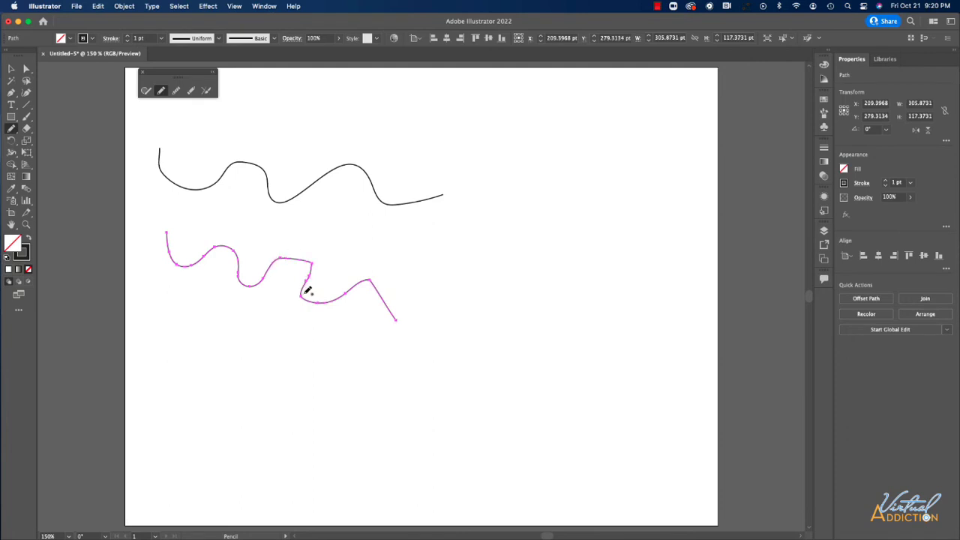
Even out the curves along the lower wavy path with the Smooth tool.
left_click(175, 93)
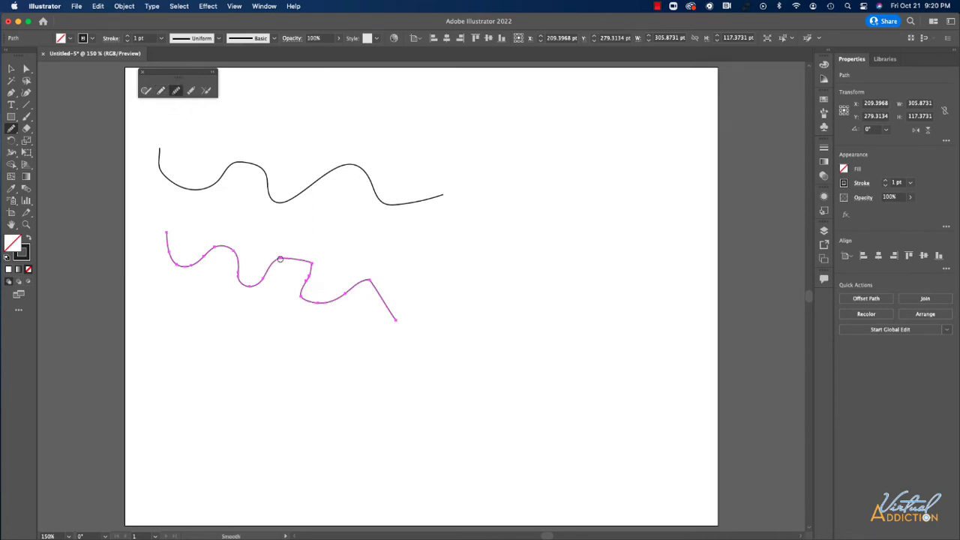
mouse_move(279, 259)
left_mouse_down()
mouse_move(303, 256)
mouse_move(310, 283)
left_mouse_up()
mouse_move(275, 255)
left_mouse_down()
mouse_move(312, 270)
mouse_move(307, 298)
mouse_move(347, 288)
left_mouse_up()
mouse_move(392, 320)
left_mouse_down()
mouse_move(361, 282)
mouse_move(324, 310)
left_mouse_up()
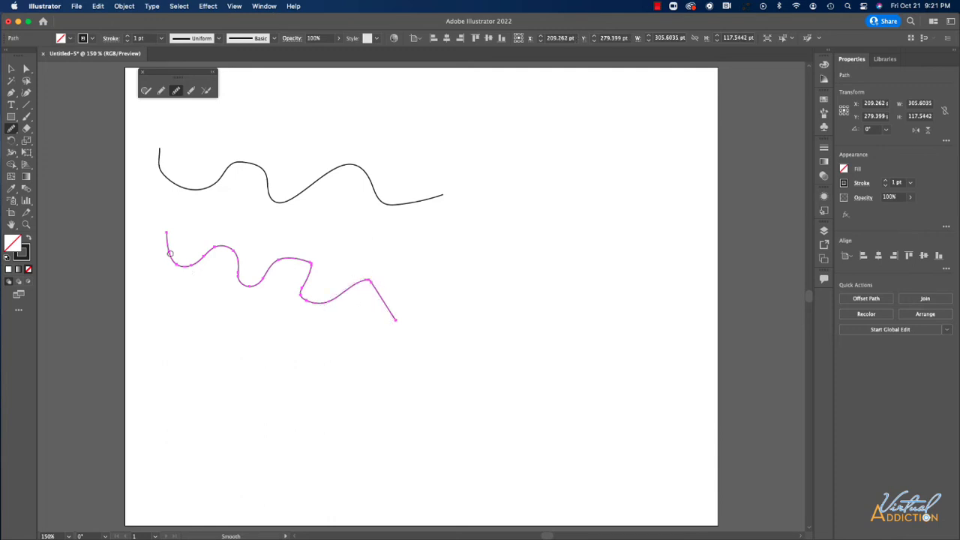
mouse_move(168, 240)
left_mouse_down()
mouse_move(187, 270)
mouse_move(228, 252)
mouse_move(231, 277)
left_mouse_up()
Draw a closed Pencil shape about 216 by 135 pt beside the wavy paths, with straight top and right edges and a wavy lower edge.
left_click(161, 91)
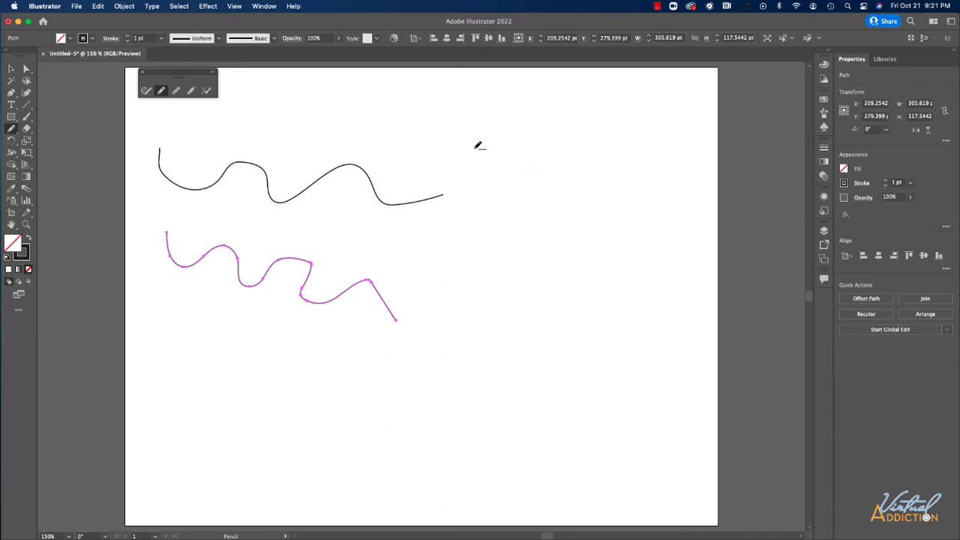
mouse_move(476, 147)
left_mouse_down()
mouse_move(613, 148)
mouse_move(613, 224)
left_mouse_up()
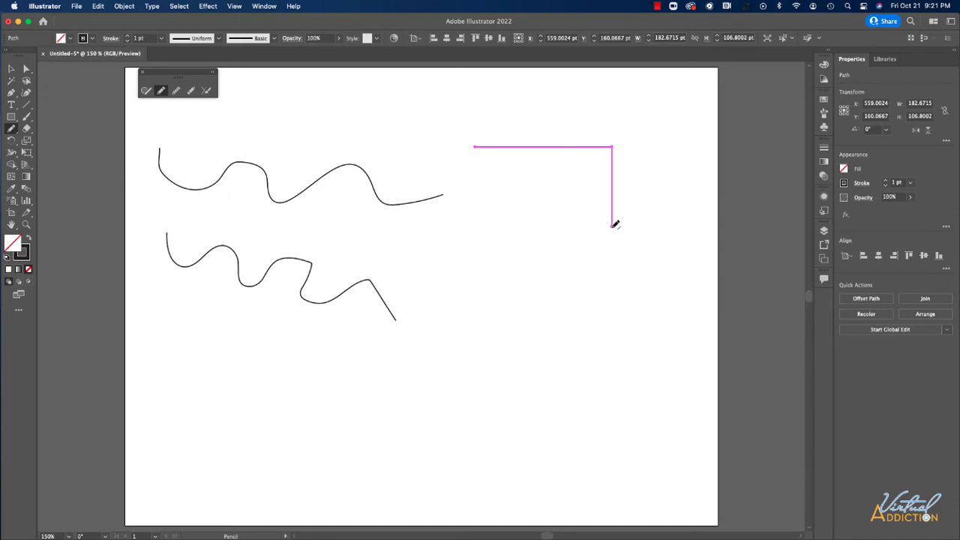
mouse_move(614, 224)
left_mouse_down()
mouse_move(584, 215)
mouse_move(562, 245)
mouse_move(562, 215)
mouse_move(548, 215)
mouse_move(529, 246)
mouse_move(534, 198)
mouse_move(512, 192)
mouse_move(487, 238)
mouse_move(481, 215)
mouse_move(500, 184)
left_mouse_up()
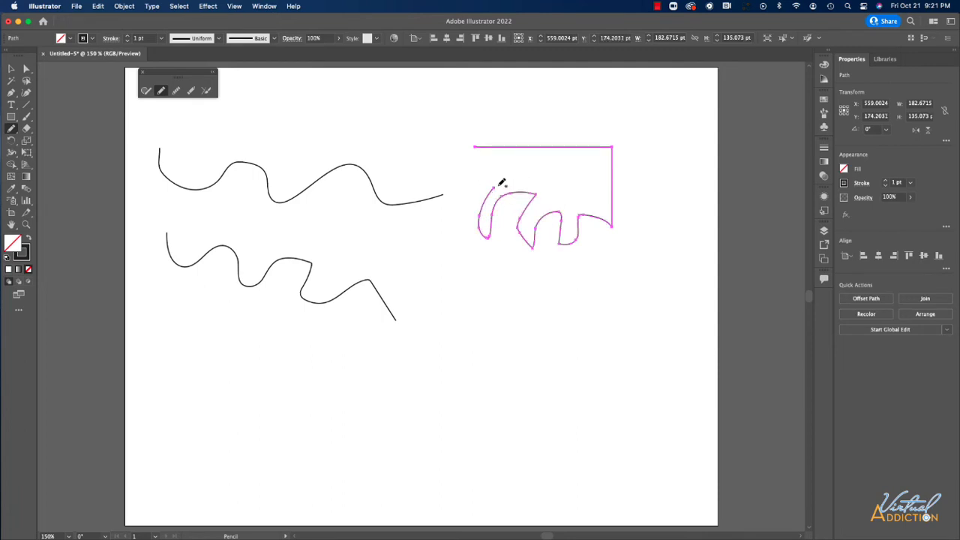
mouse_move(496, 185)
left_mouse_down()
mouse_move(451, 162)
mouse_move(478, 144)
left_mouse_up()
left_click_drag(477, 145, 477, 145)
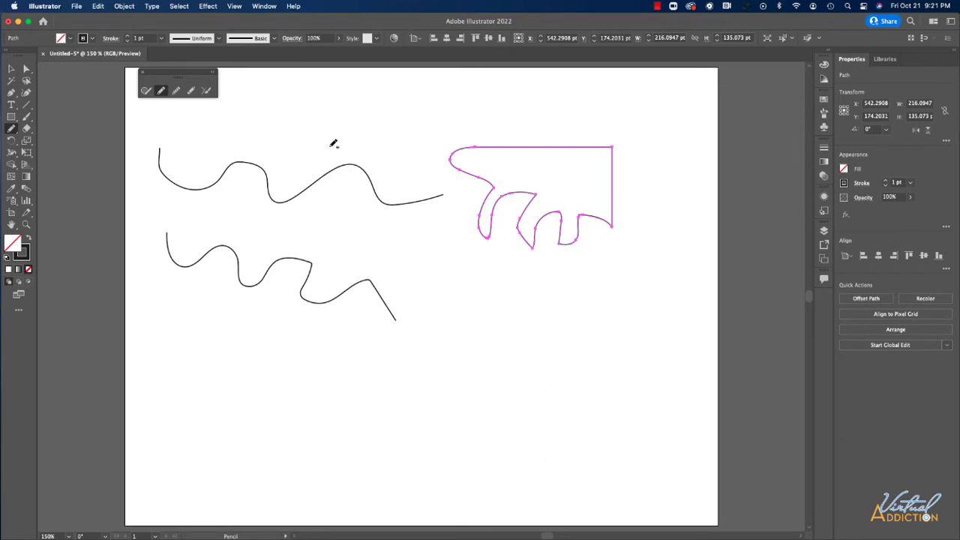
Smooth the closed shape's lower edge and round two sharp corners at its bottom by adjusting their anchor points, leaving the shape deselected.
left_click(176, 90)
mouse_move(516, 225)
left_mouse_down()
mouse_move(532, 249)
mouse_move(538, 240)
mouse_move(533, 249)
mouse_move(525, 238)
mouse_move(538, 240)
left_mouse_up()
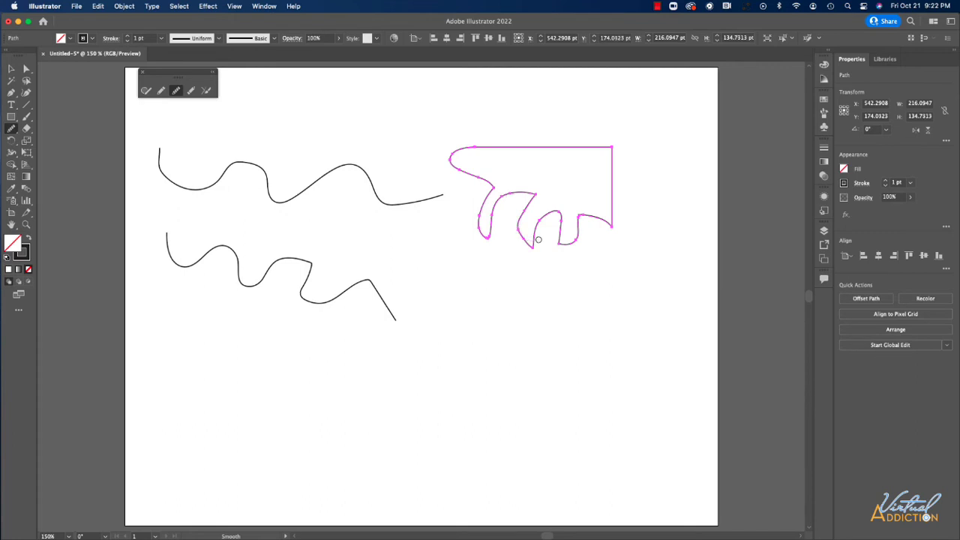
left_click(27, 69)
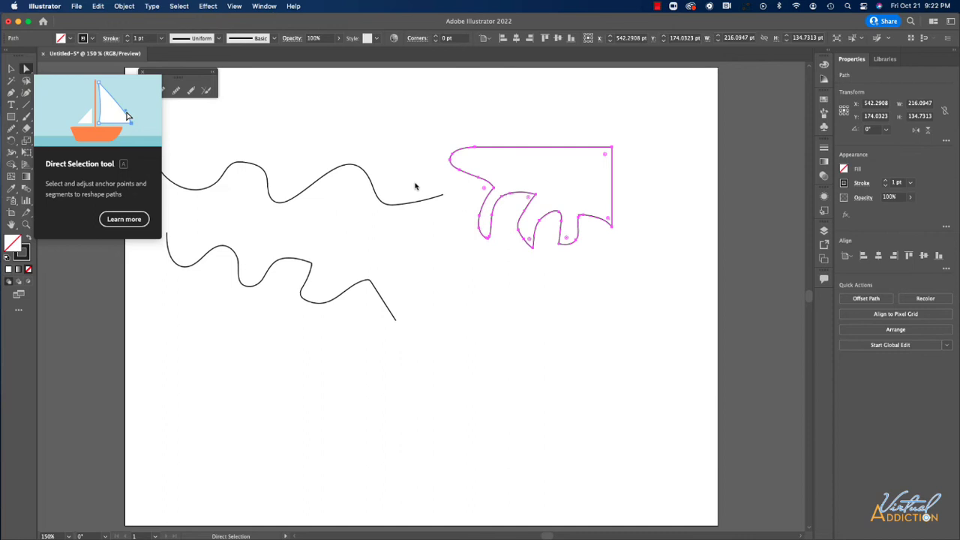
left_click(533, 247)
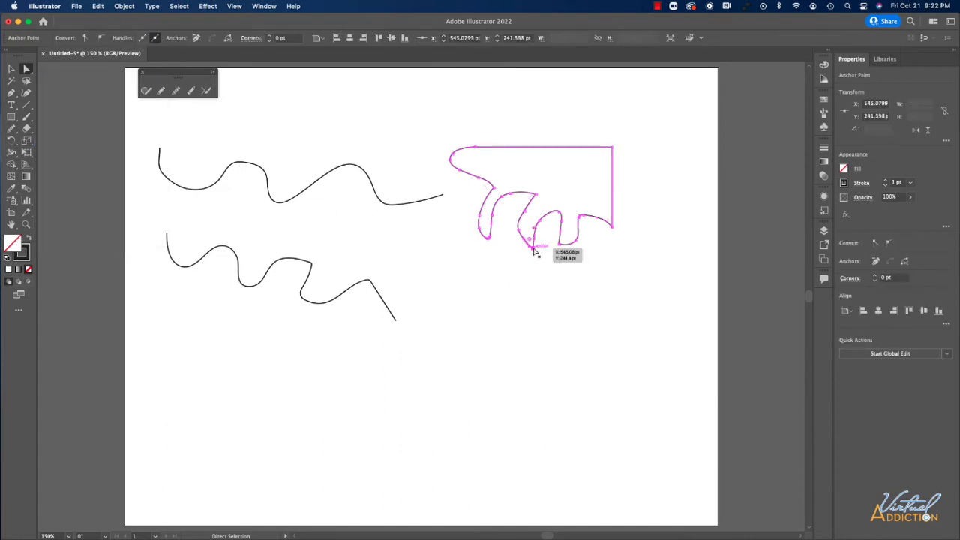
left_click_drag(532, 247, 556, 238)
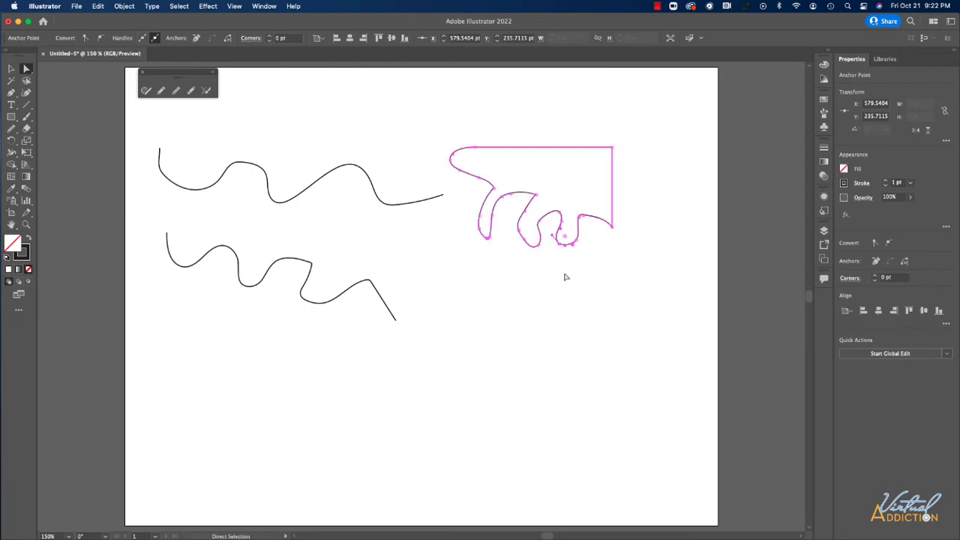
left_click(566, 277)
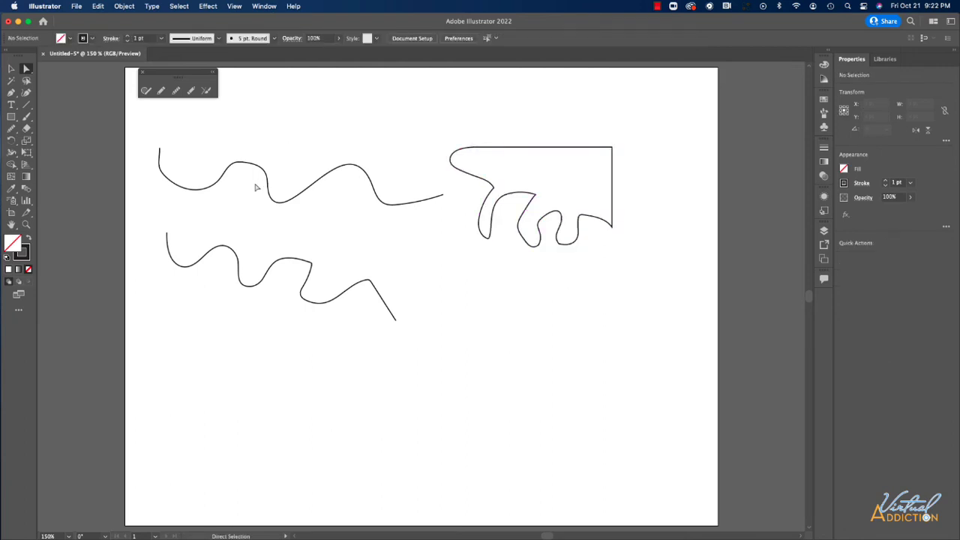
Erase the right tail of the upper wavy path and a short piece at its central dip with the Path Eraser tool.
left_click_drag(290, 149, 321, 221)
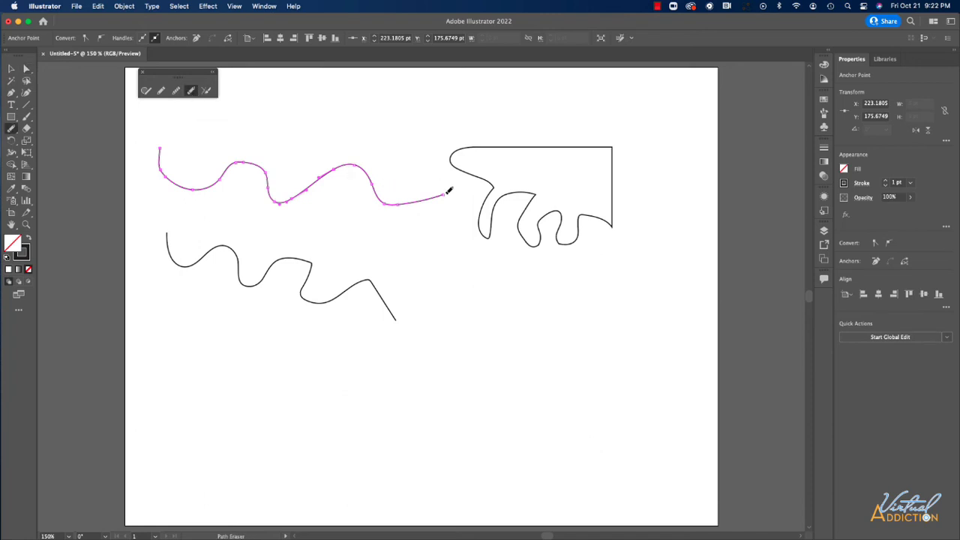
left_click_drag(449, 191, 392, 204)
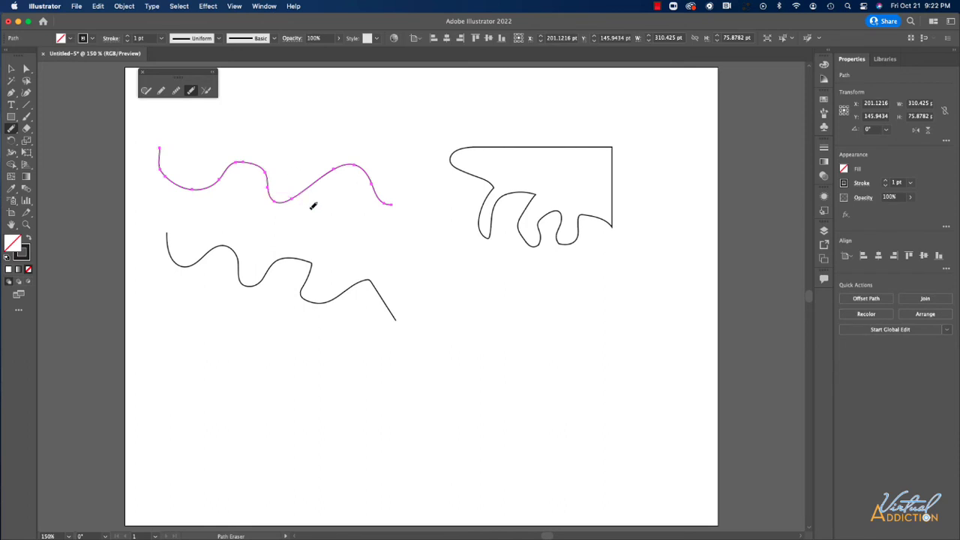
left_click_drag(270, 188, 281, 187)
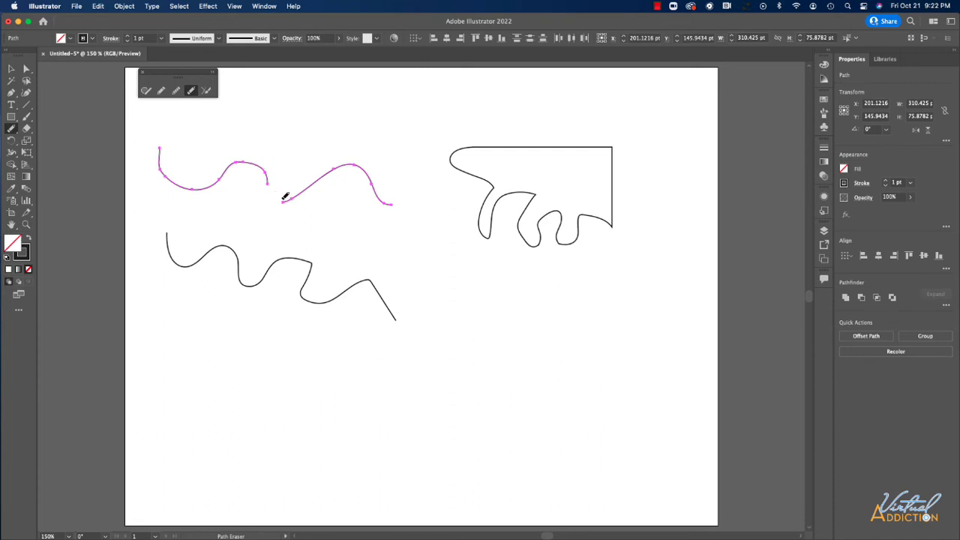
Close the gap in the upper wavy path with the Join tool and connect its right end to the lower path's right end.
left_click(208, 90)
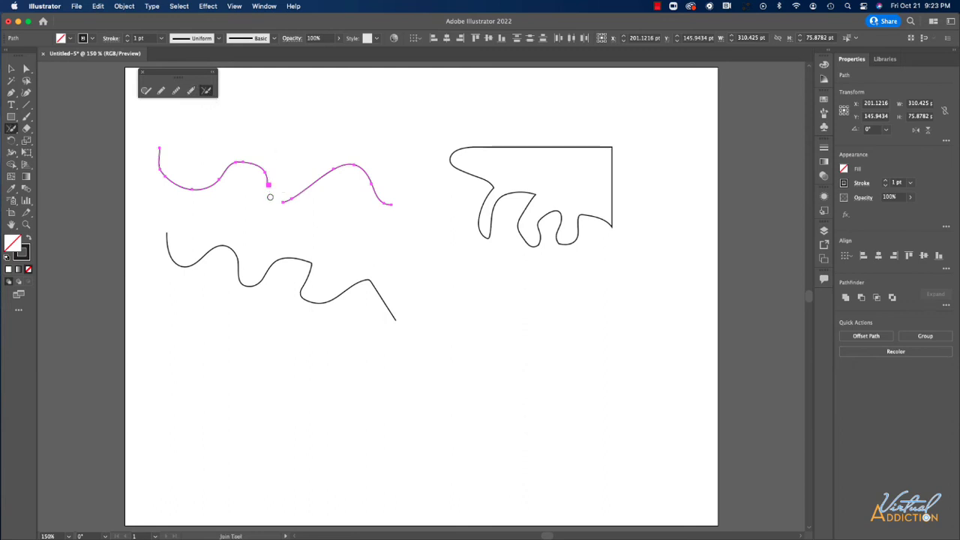
left_click_drag(268, 184, 288, 198)
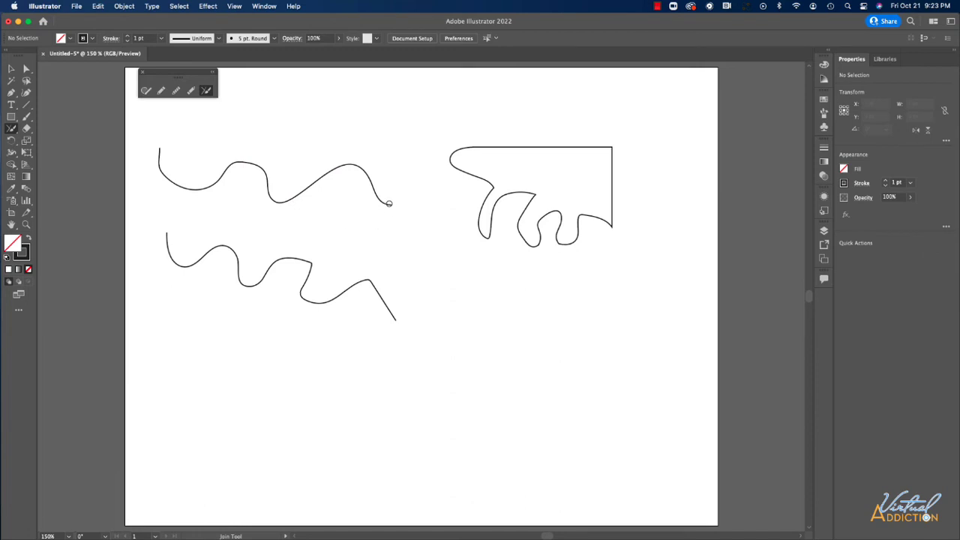
mouse_move(389, 204)
left_mouse_down()
mouse_move(413, 214)
mouse_move(425, 238)
mouse_move(401, 321)
left_mouse_up()
Draw two facing open Pencil paths below the wavy ones, a lower one about 59 by 120 pt and an upper one about 93 by 80 pt.
left_click(162, 91)
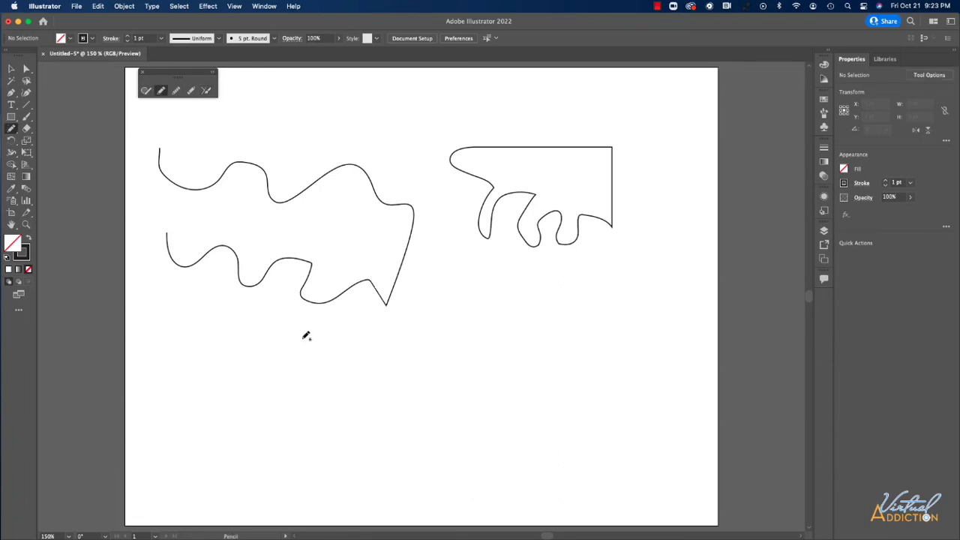
scroll(306, 336, "down", 3)
scroll(250, 341, "down", 2)
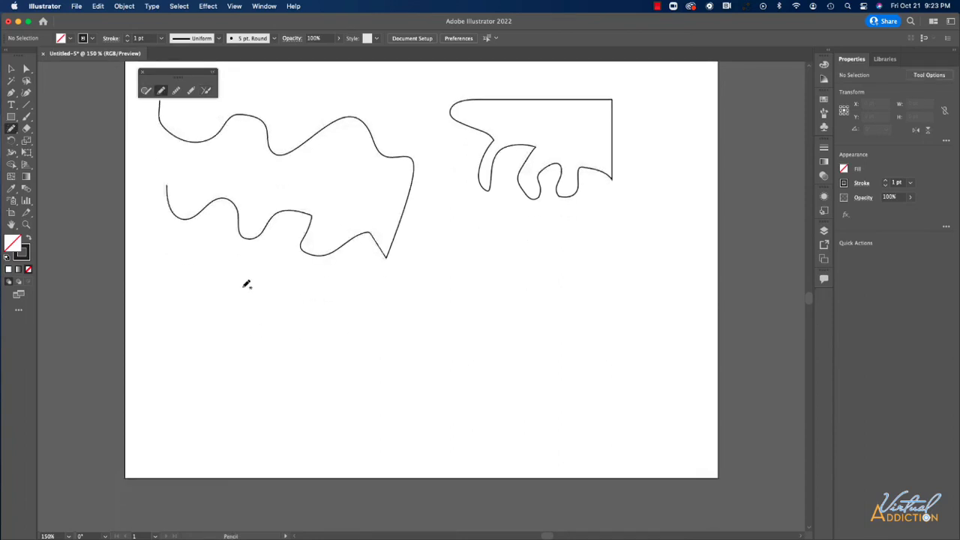
mouse_move(207, 291)
left_mouse_down()
mouse_move(196, 356)
mouse_move(224, 383)
mouse_move(246, 332)
left_mouse_up()
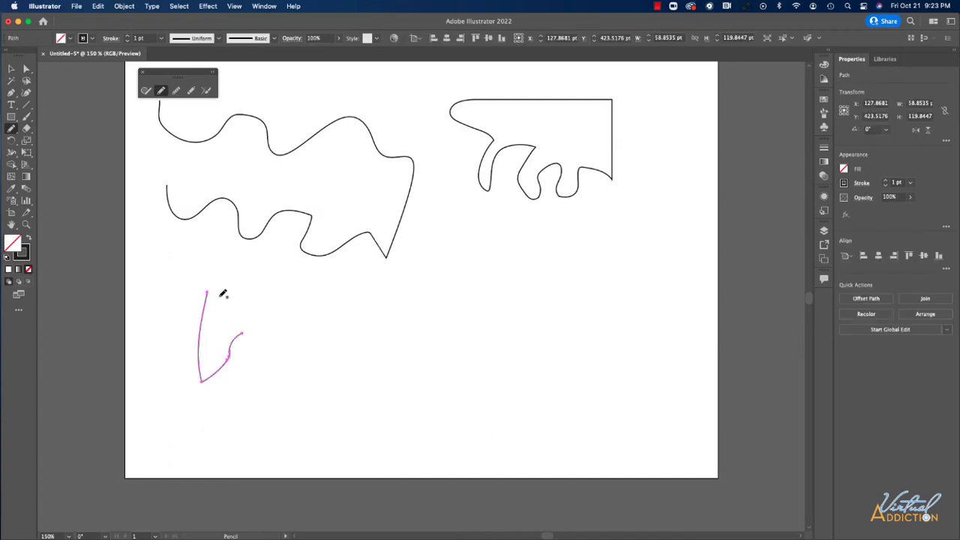
mouse_move(214, 284)
left_mouse_down()
mouse_move(253, 267)
mouse_move(267, 281)
mouse_move(252, 297)
mouse_move(283, 313)
mouse_move(253, 324)
left_mouse_up()
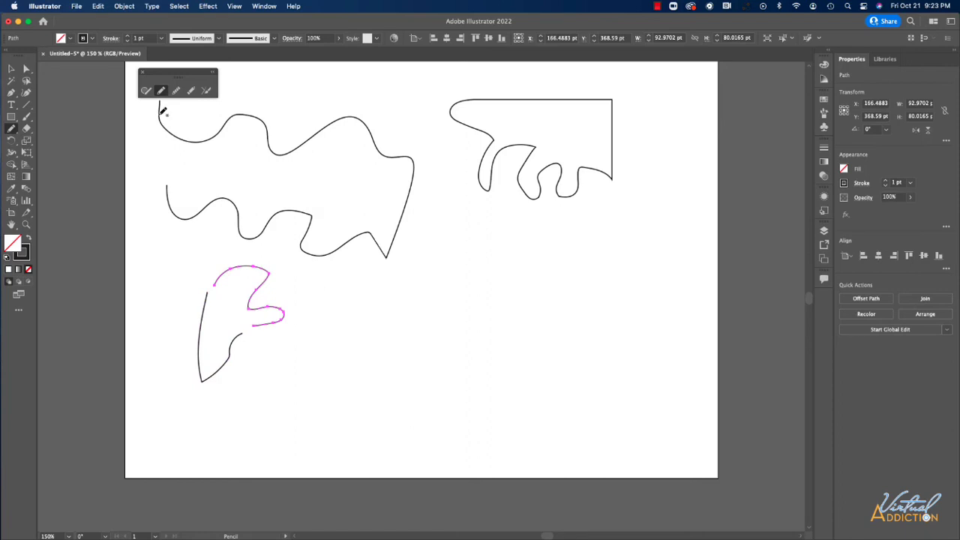
Select both new open paths and join their nearby right-hand endpoints with the Join tool.
left_click(207, 91)
key("super")
left_click(232, 349, "super")
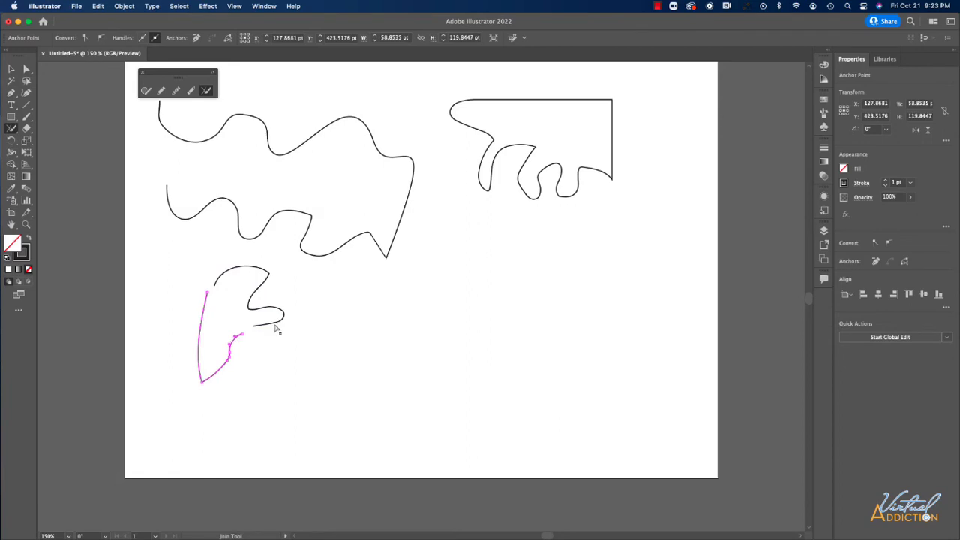
left_click(273, 327, "shift+super")
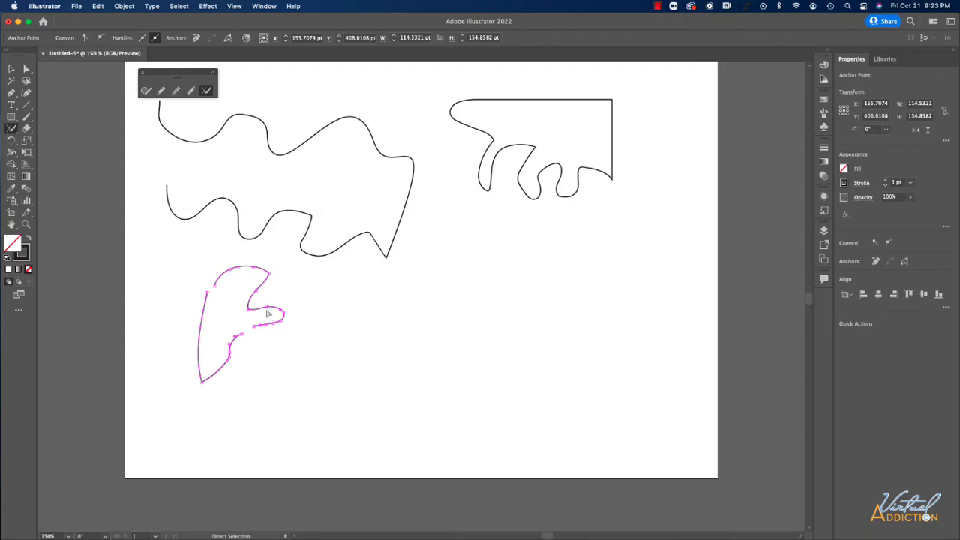
left_click_drag(242, 335, 272, 327)
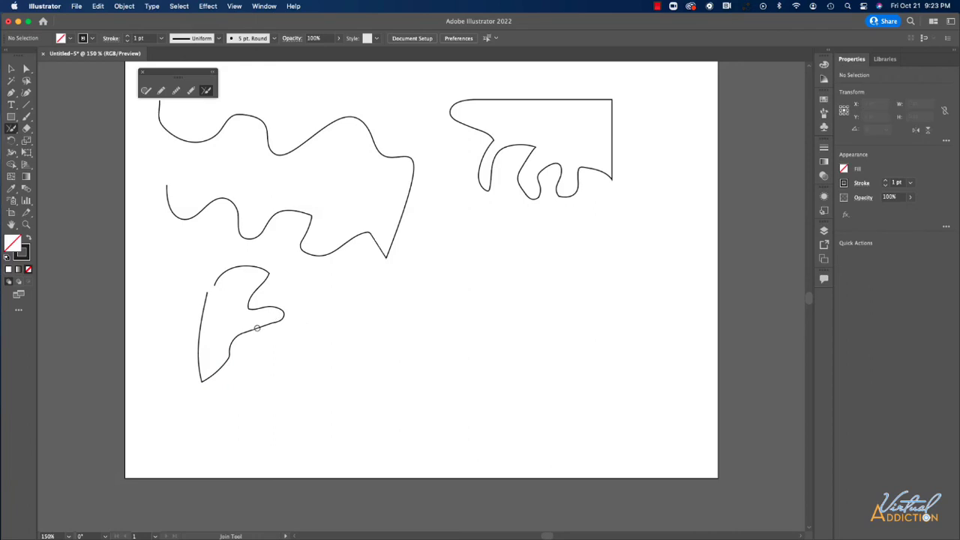
Select the joined shape below the wavy paths to check that it is one continuous path, and deselect it.
key("v")
left_click(261, 333)
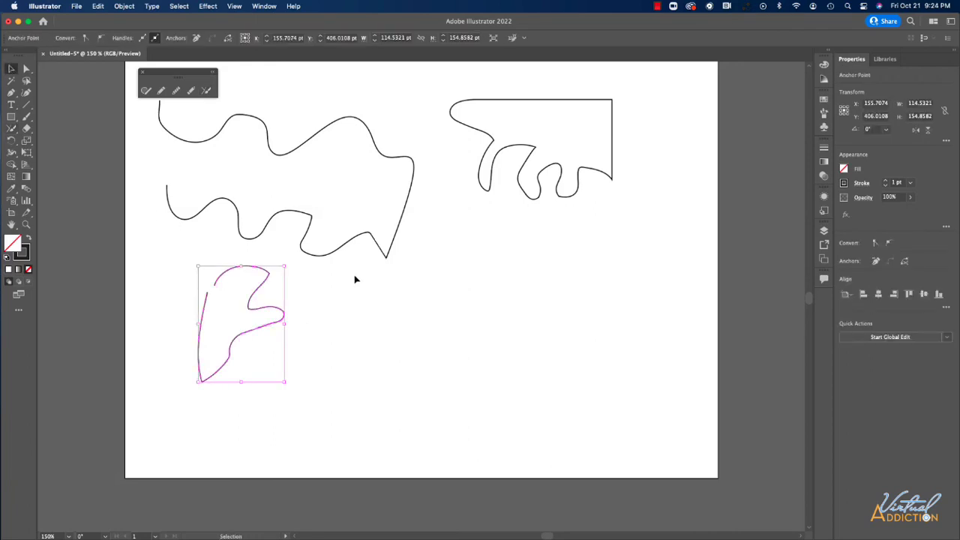
left_click(356, 280)
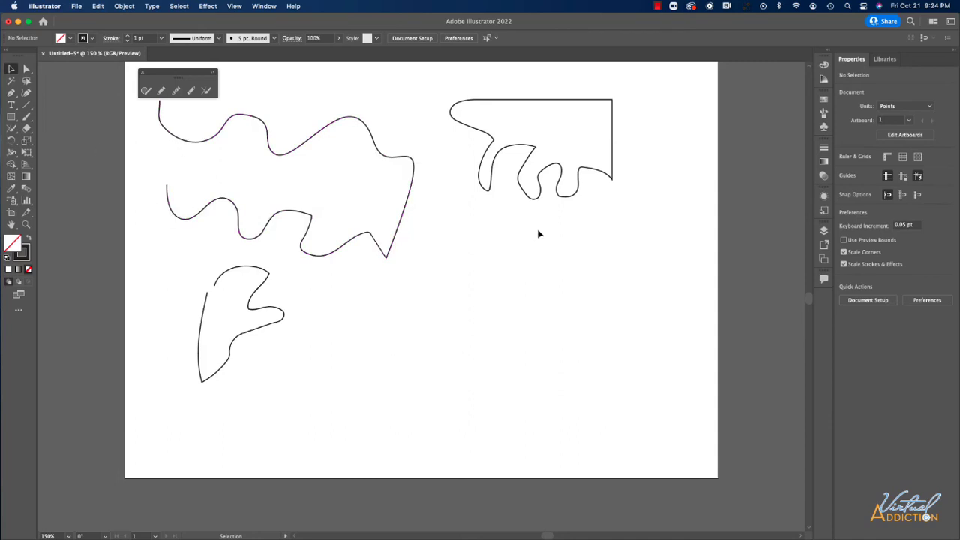
Show the octo layer and Layer 5, and hide Layer 6 with the practice paths.
left_click(823, 231)
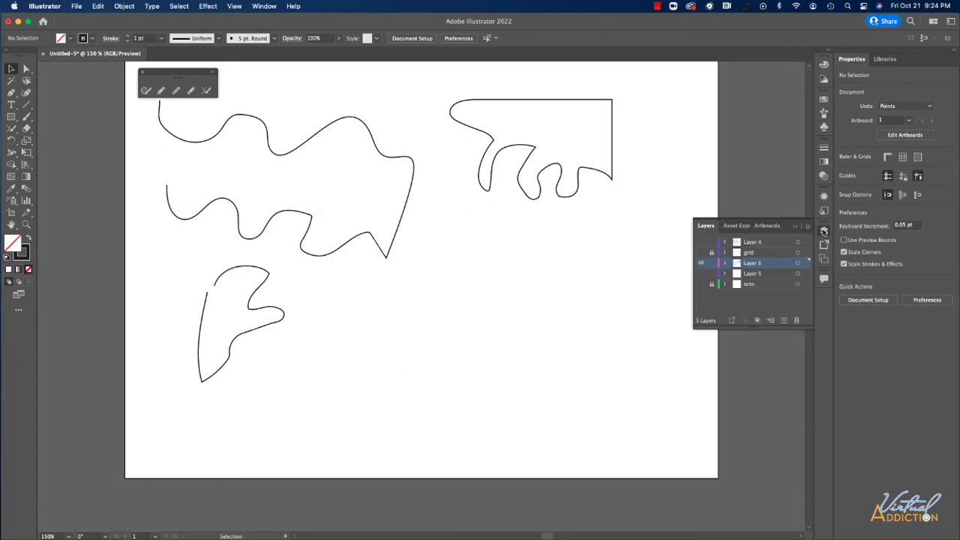
left_click(701, 284)
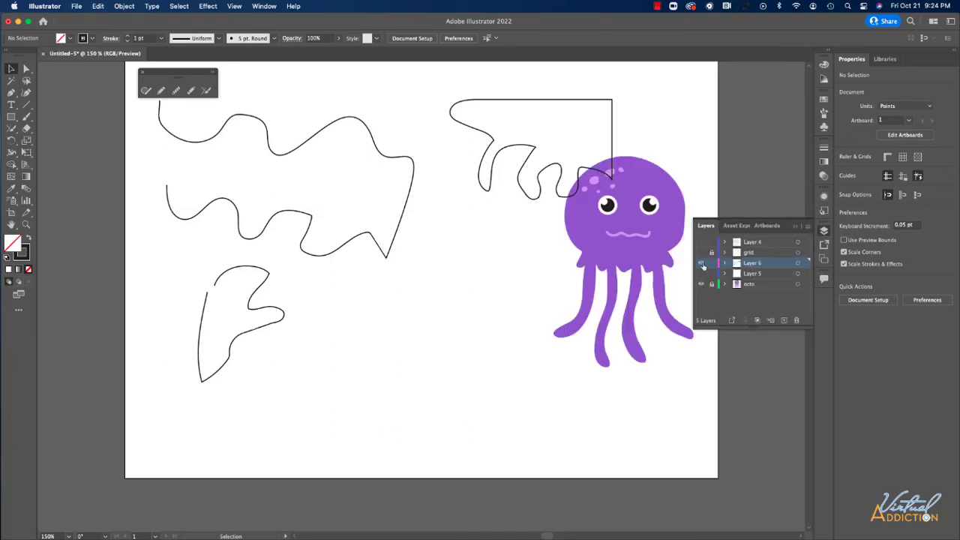
left_click(703, 275)
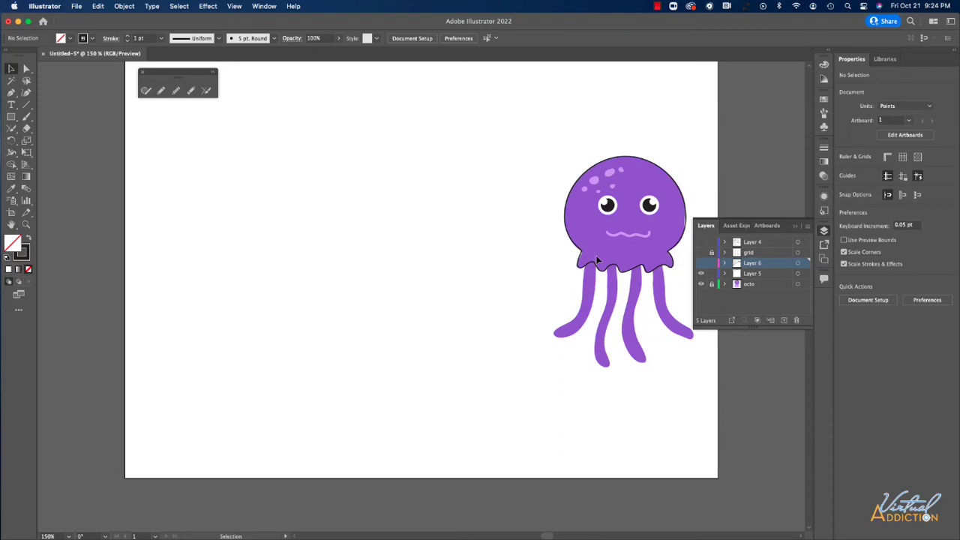
Make Layer 5 the active layer and switch the artwork to Outline view.
left_click(764, 275)
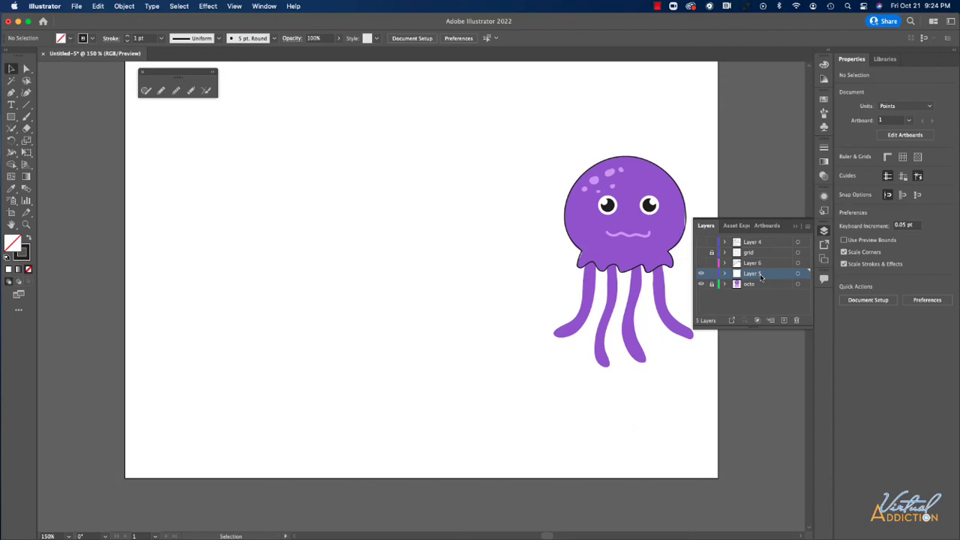
key("a")
key("super+y")
key("v")
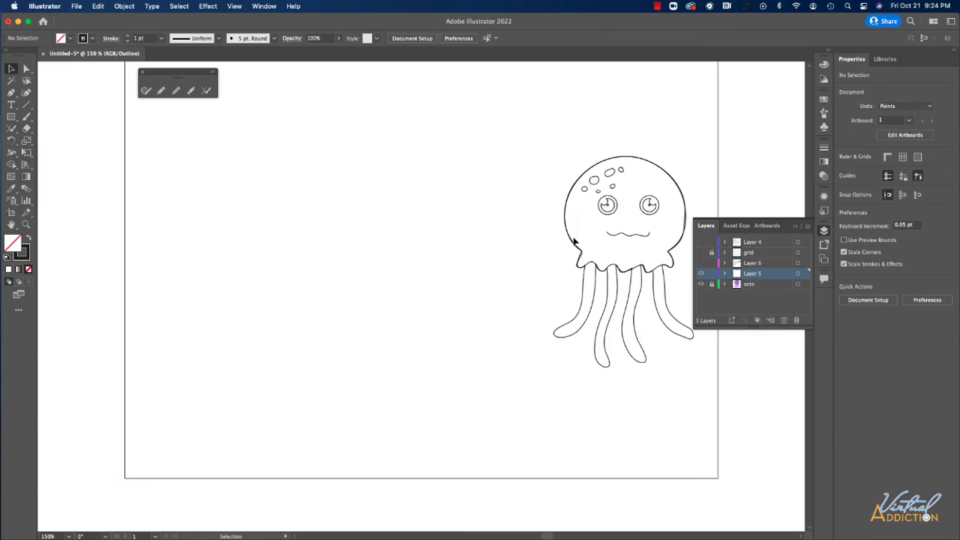
Trace the octopus's four tentacles as closed Pencil paths, about 59 by 99, 34 by 145 and 58 by 114 pt for the first, second and fourth.
left_click(160, 92)
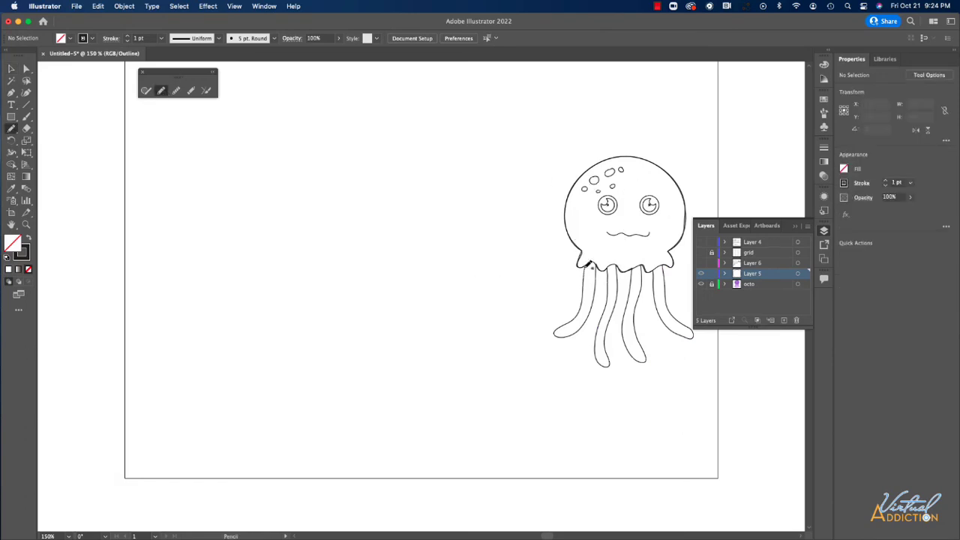
mouse_move(589, 265)
left_mouse_down()
mouse_move(582, 306)
mouse_move(559, 338)
mouse_move(594, 315)
mouse_move(601, 267)
mouse_move(592, 260)
left_mouse_up()
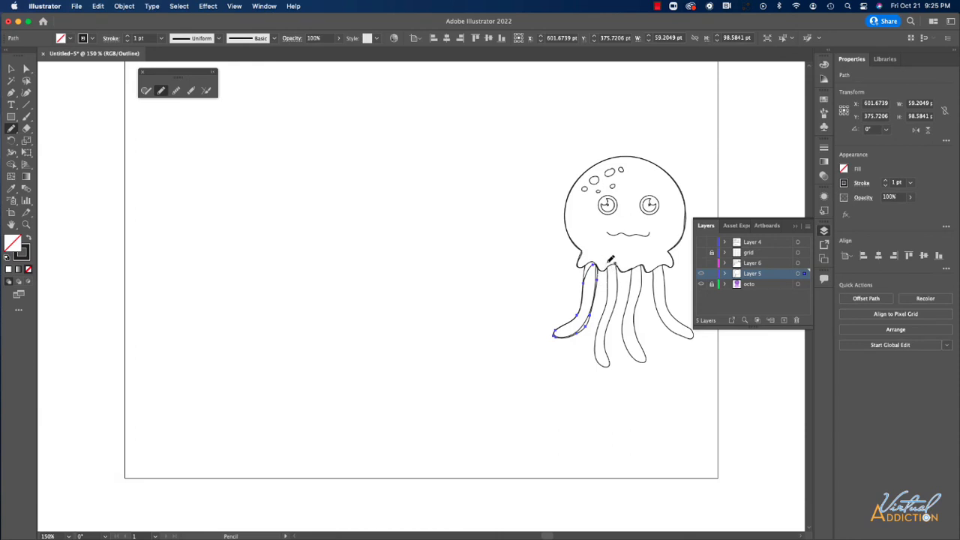
mouse_move(611, 281)
left_mouse_down()
mouse_move(598, 339)
mouse_move(611, 366)
mouse_move(621, 279)
mouse_move(614, 261)
left_mouse_up()
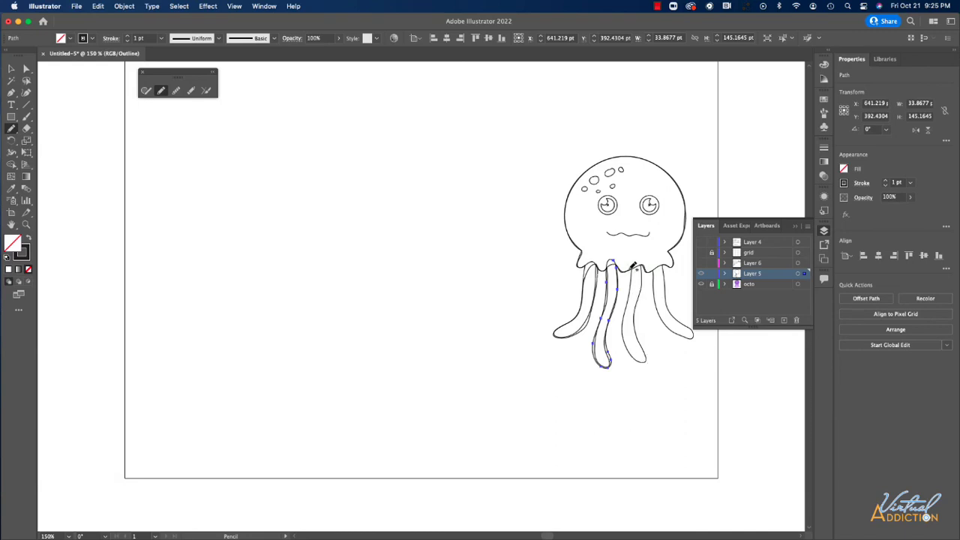
mouse_move(635, 262)
left_mouse_down()
mouse_move(643, 350)
mouse_move(634, 314)
mouse_move(647, 266)
mouse_move(637, 259)
mouse_move(656, 289)
mouse_move(650, 266)
mouse_move(655, 277)
mouse_move(660, 320)
mouse_move(696, 339)
mouse_move(666, 302)
mouse_move(658, 261)
left_mouse_up()
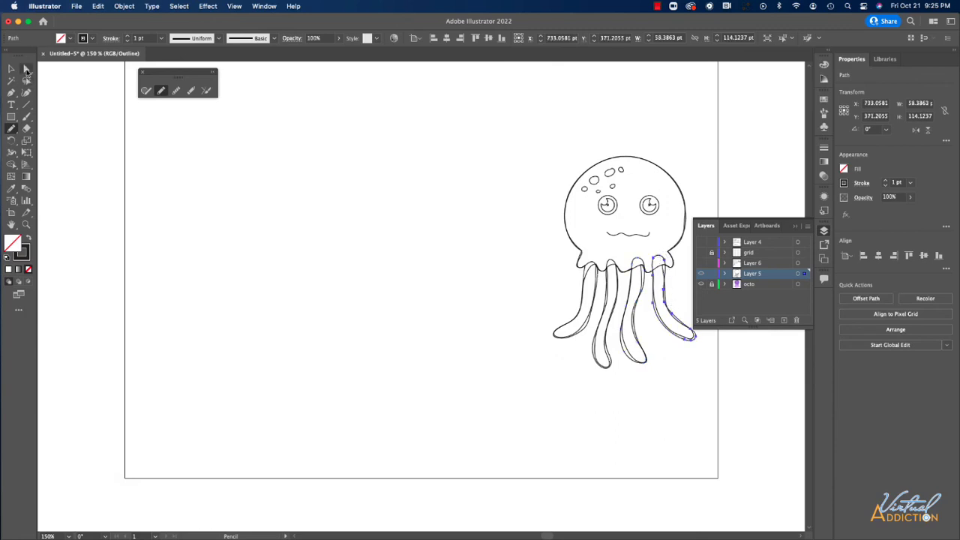
Adjust the anchor points of the third tentacle's traced path with Direct Selection so it follows the template outline, and deselect it.
left_click(27, 69)
left_click(634, 360)
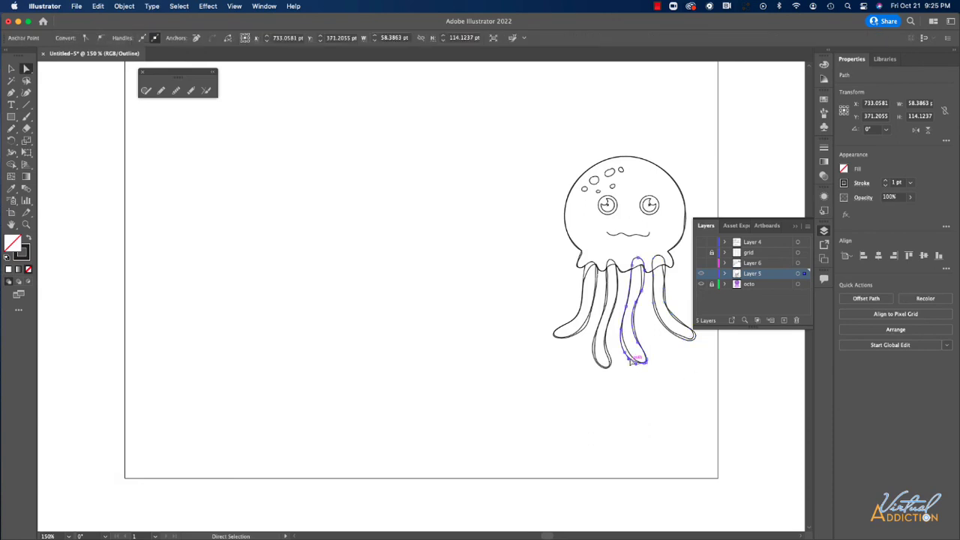
left_click_drag(633, 361, 652, 362)
left_click_drag(642, 296, 640, 293)
left_click(648, 304)
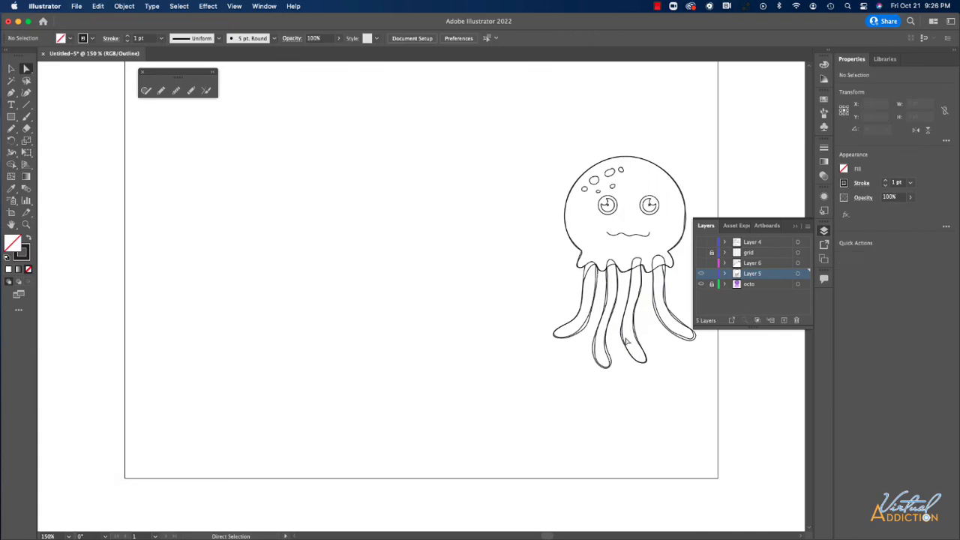
Move the top anchor point of the leftmost tentacle's path up into the head, to about X 620 pt, Y 311 pt.
left_click(589, 270)
left_click(591, 272)
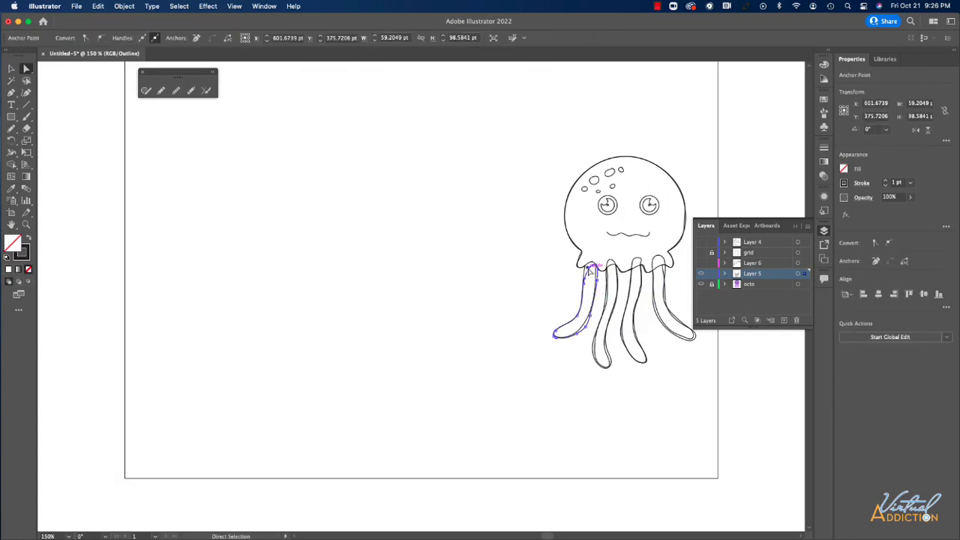
left_click_drag(591, 268, 587, 253)
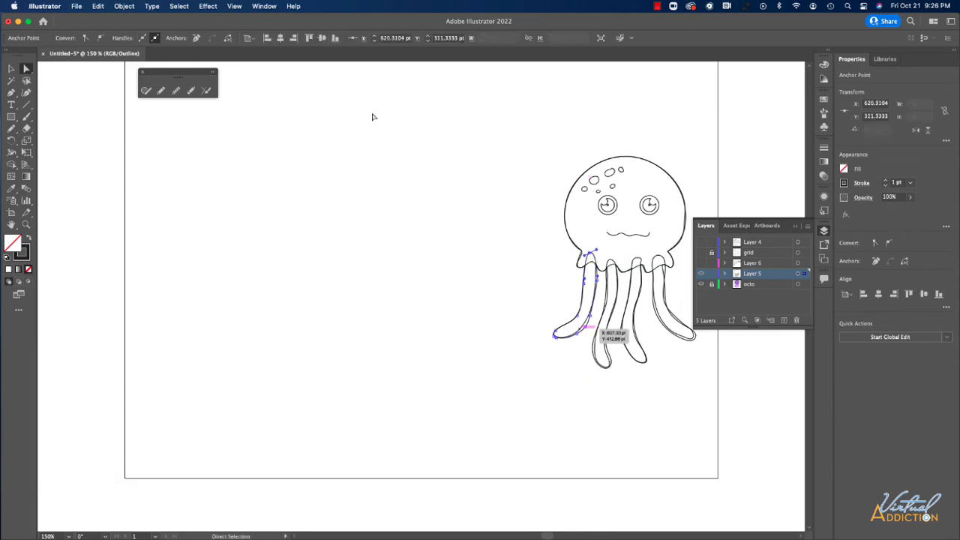
Smooth the right-hand edge of the leftmost tentacle's path with the Smooth tool.
left_click(177, 91)
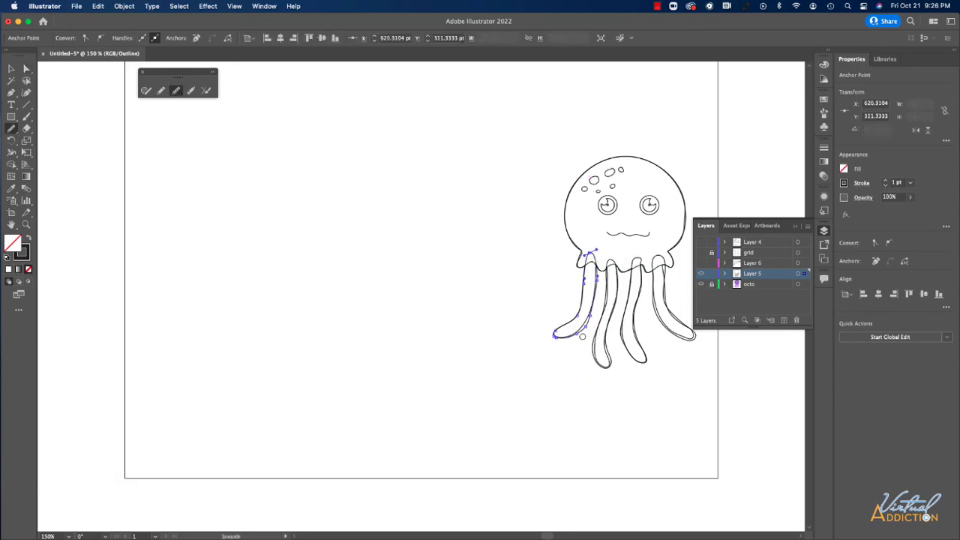
left_click_drag(591, 307, 603, 310)
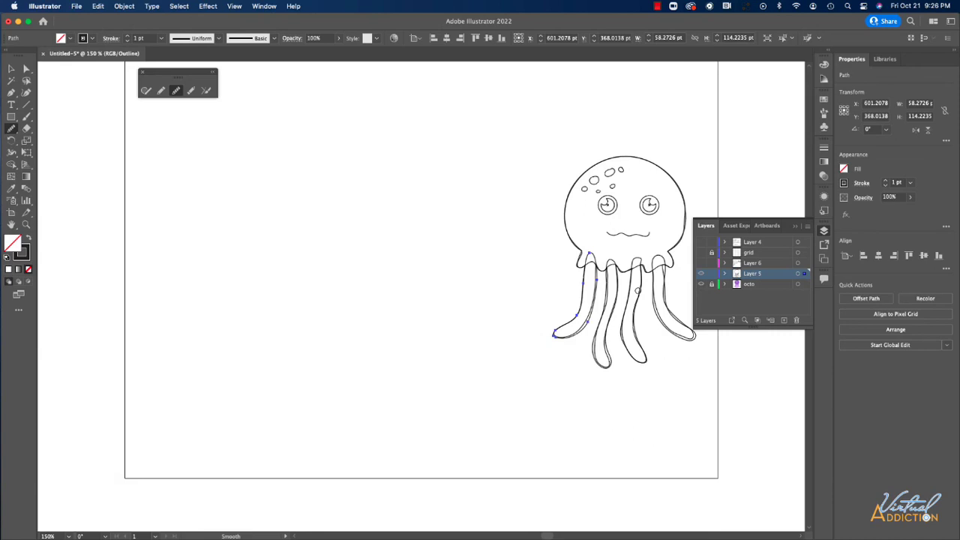
scroll(517, 321, "right", 5)
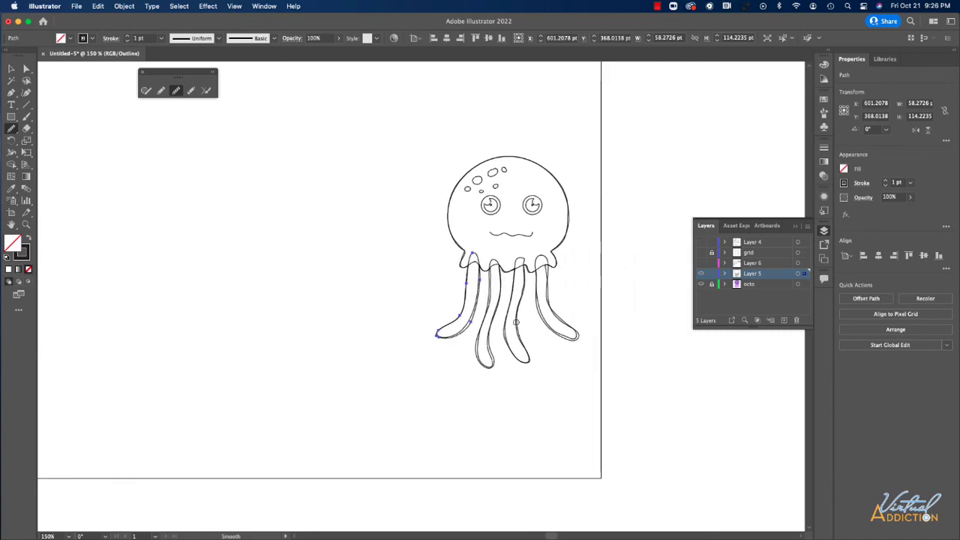